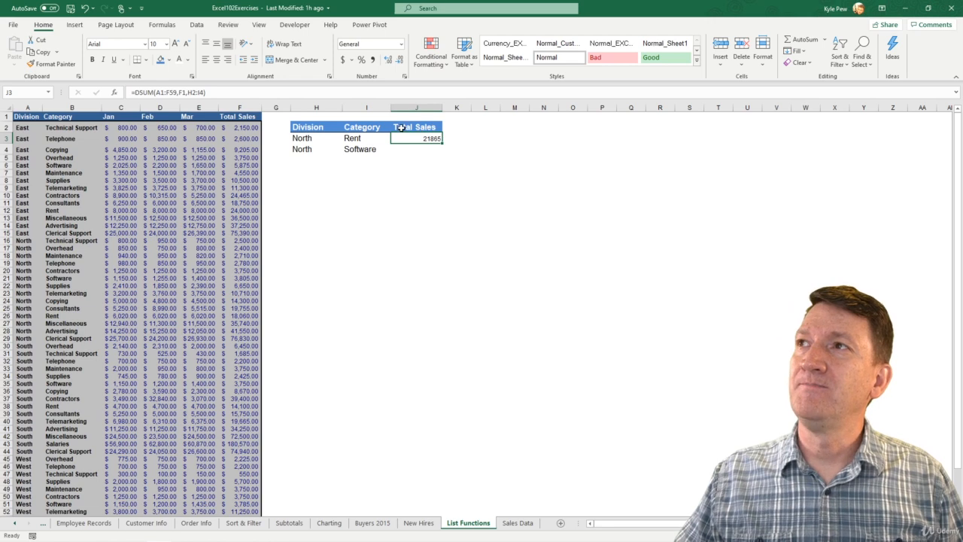
Change the header in J2 to "SUM Total Sales" and fit column J's width to its contents.
double_click(392, 128)
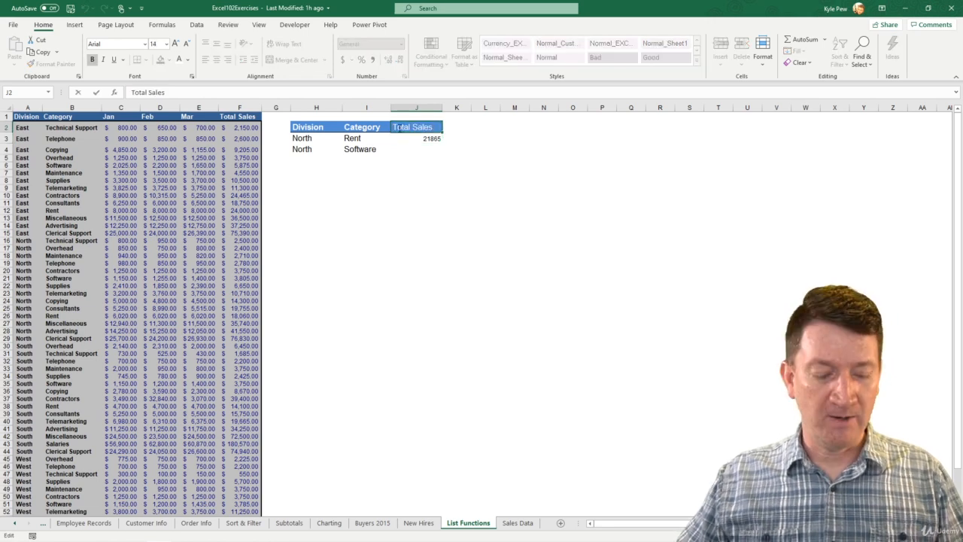
type("DSUM")
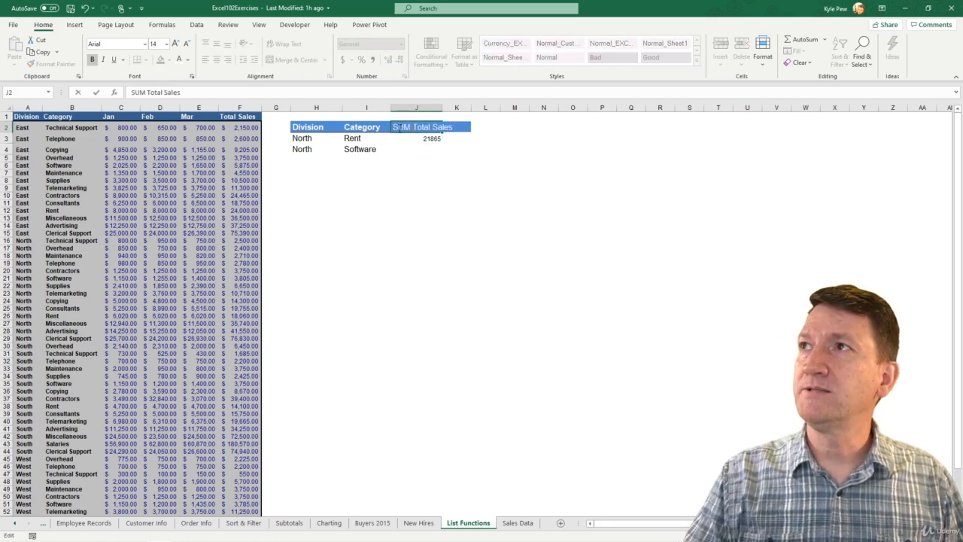
key("Return")
double_click(442, 107)
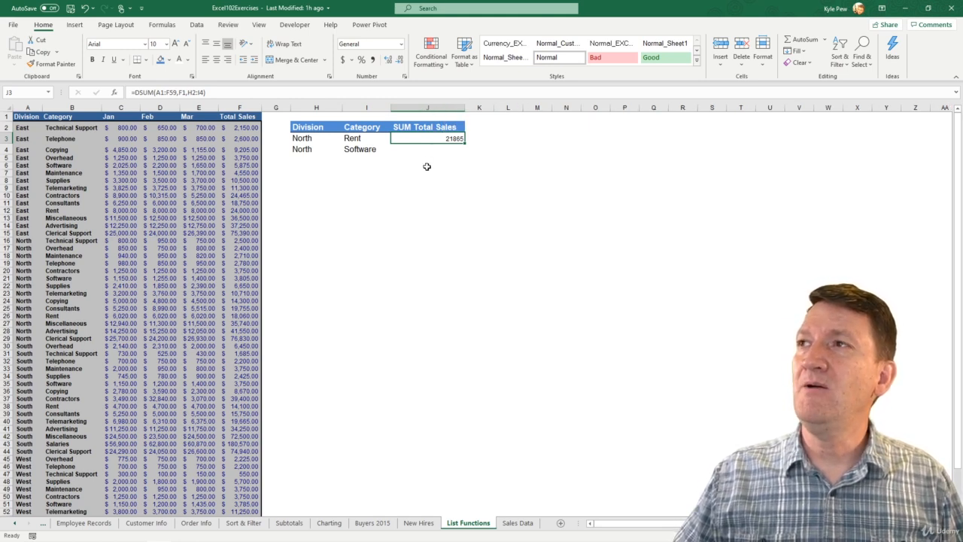
Add the header "AVG SALES" in K2 and fit column K's width to its contents.
left_click(485, 126)
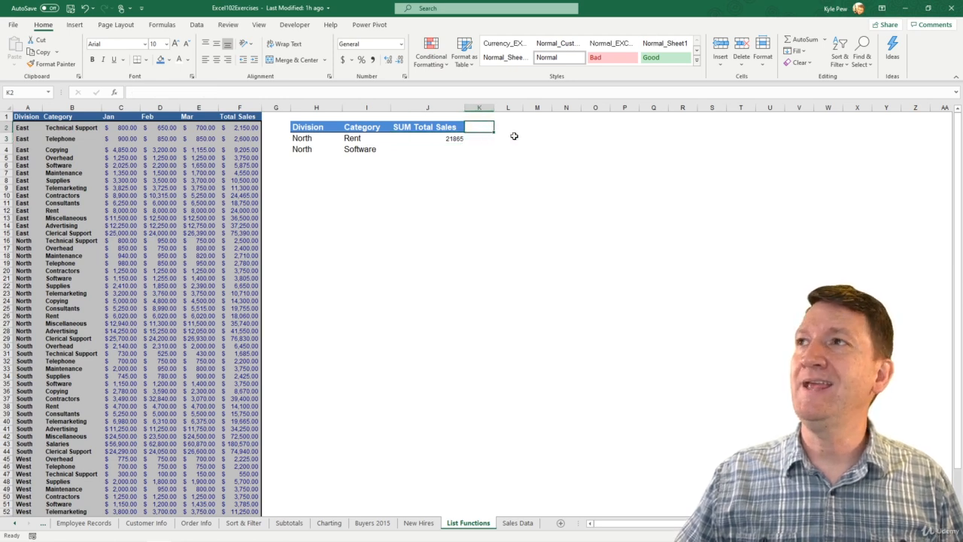
type("A")
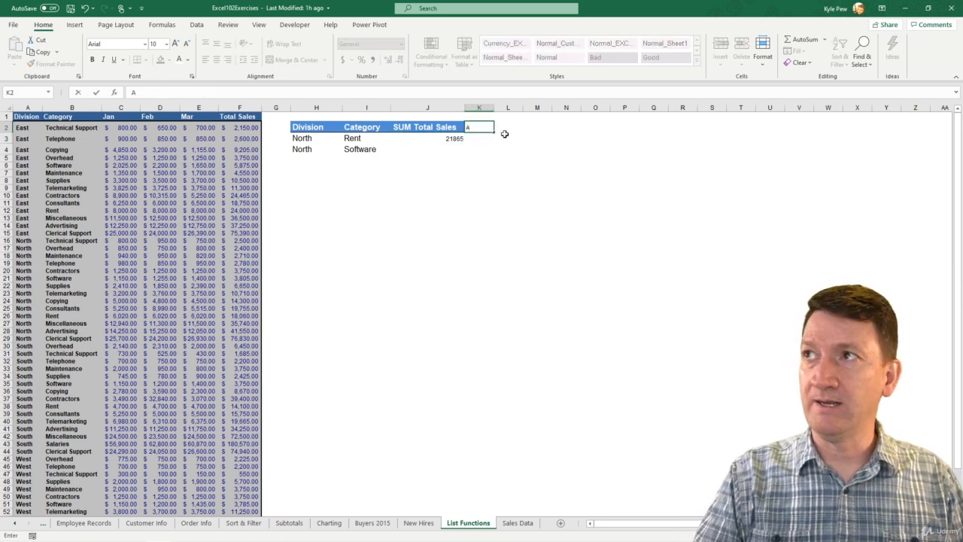
type("VG")
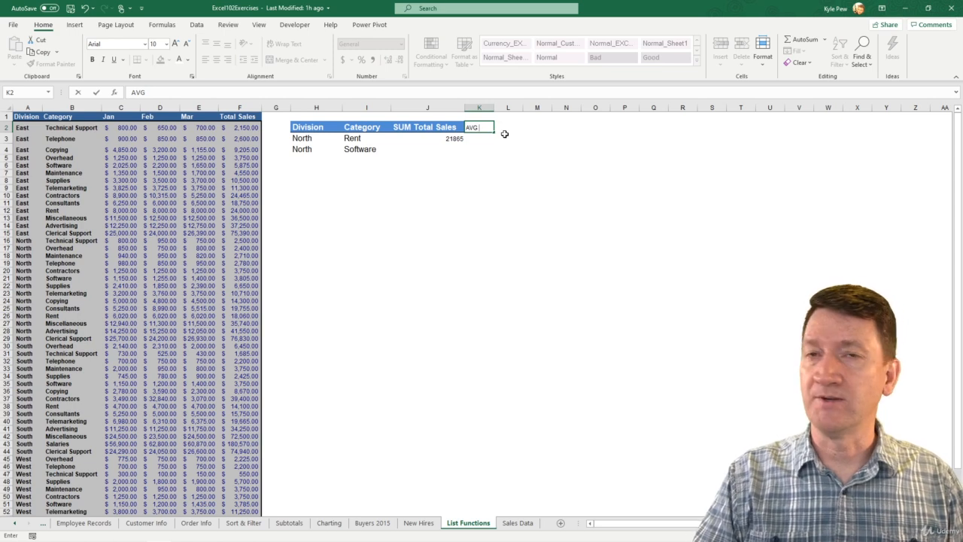
type(" SA")
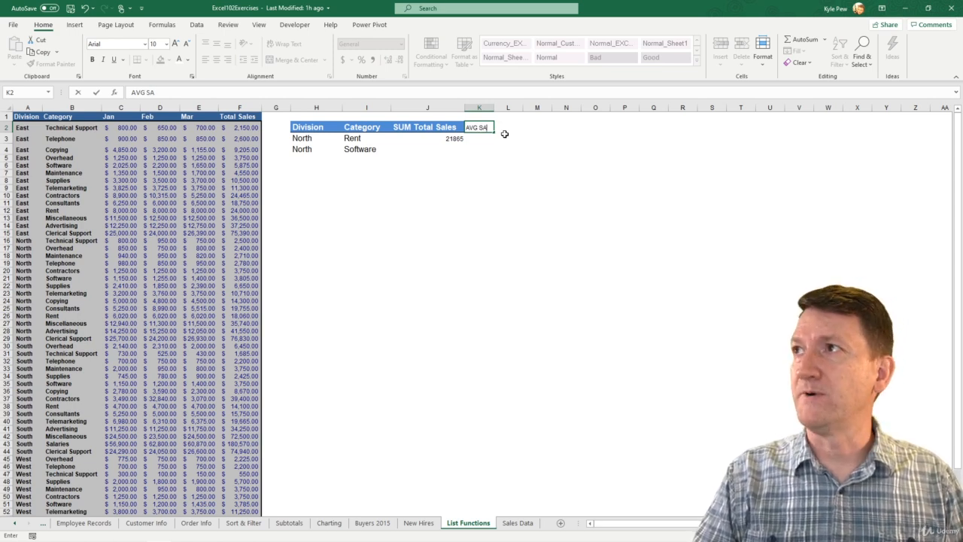
type("LES")
key("Return")
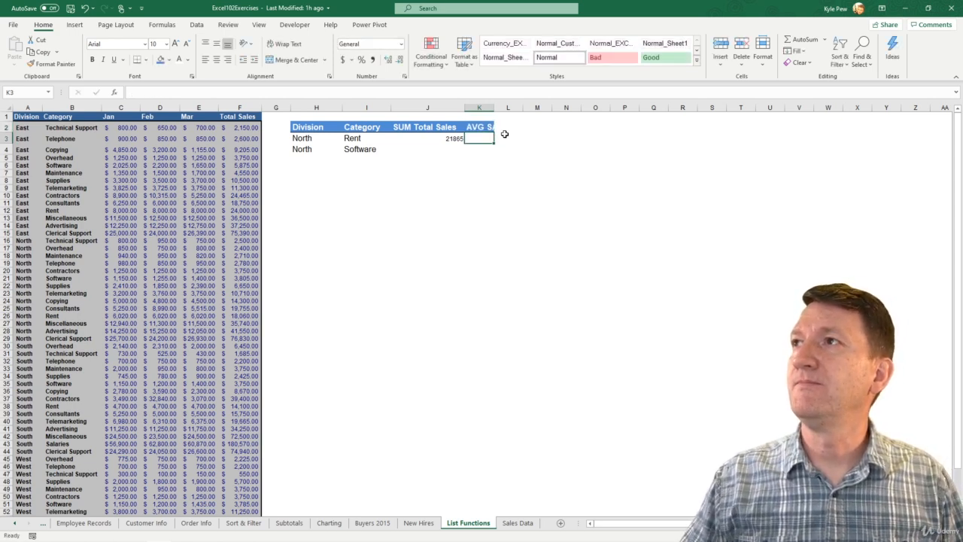
double_click(493, 107)
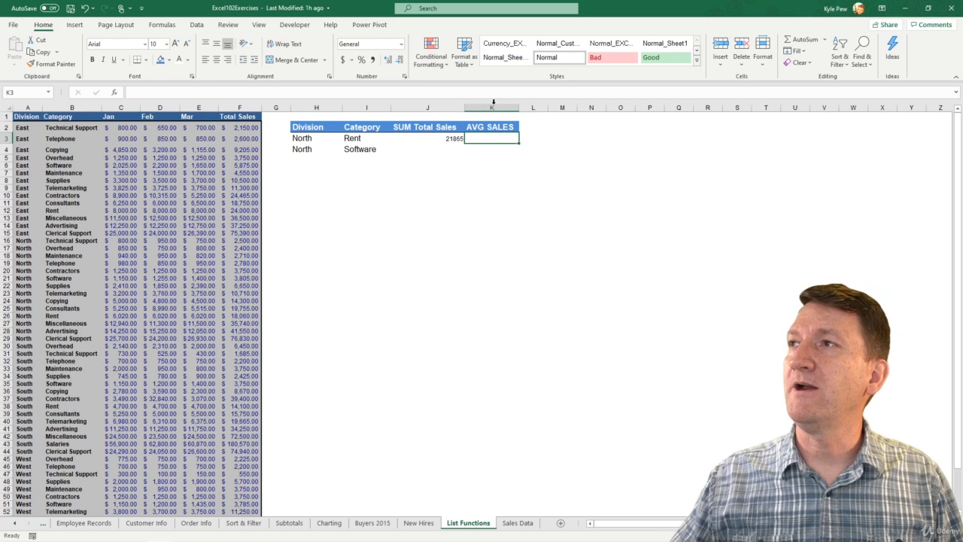
Format the DSUM result in J3 with the Accounting number format and enlarge its font to size 14.
left_click(425, 138)
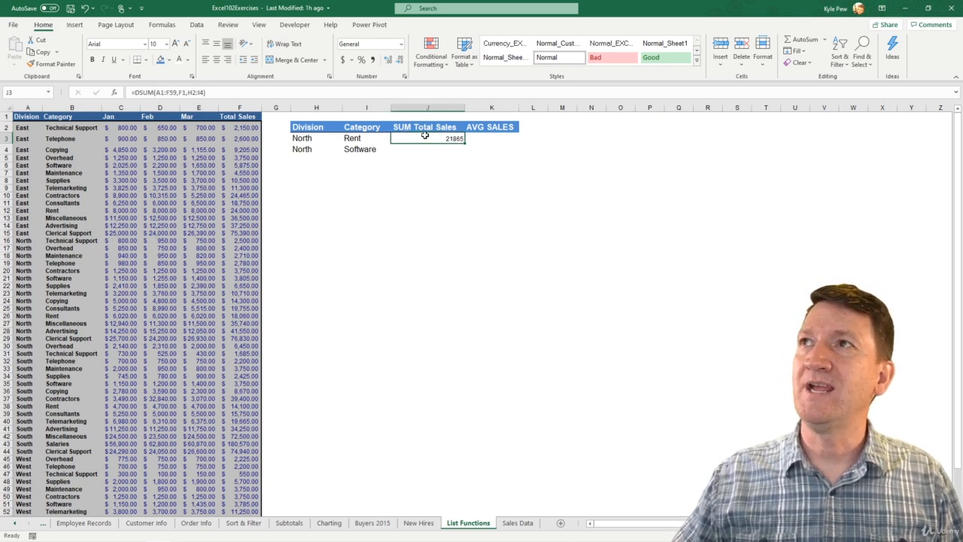
left_click(342, 60)
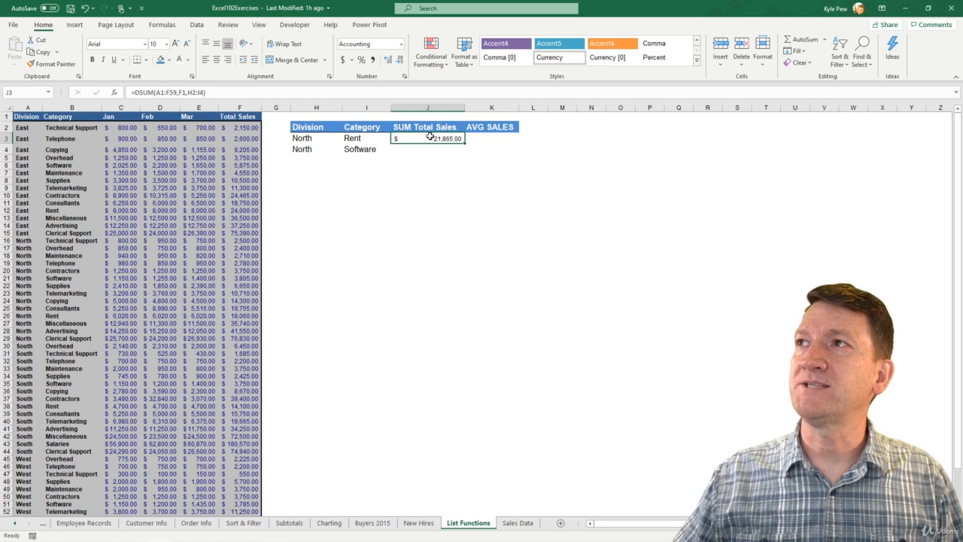
left_click(175, 44)
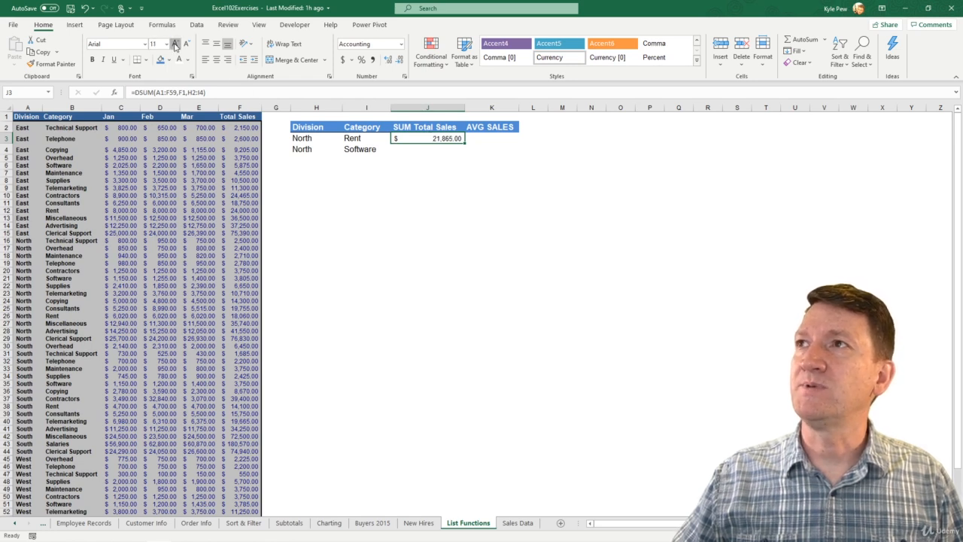
left_click(175, 45)
left_click(175, 46)
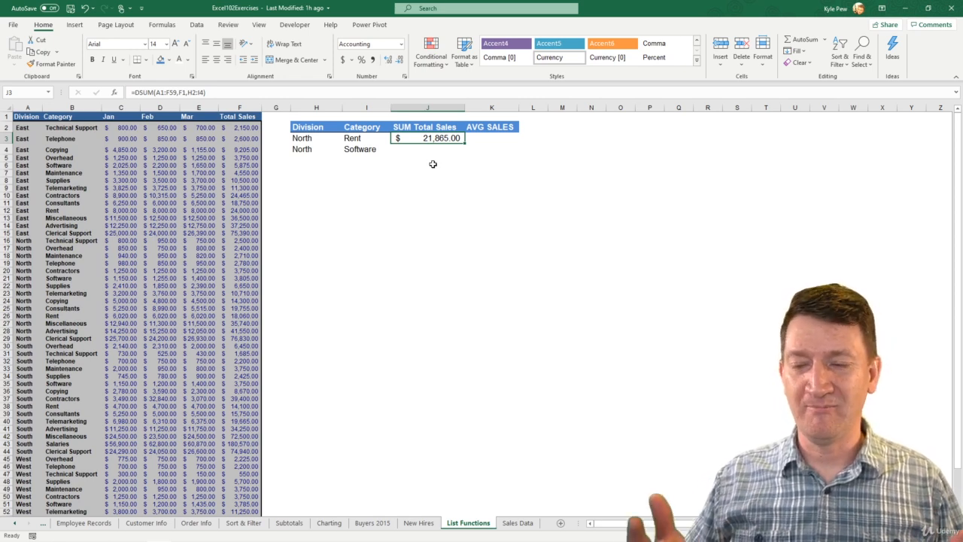
Begin a formula in cell K3, below the AVG SALES header.
left_click(484, 139)
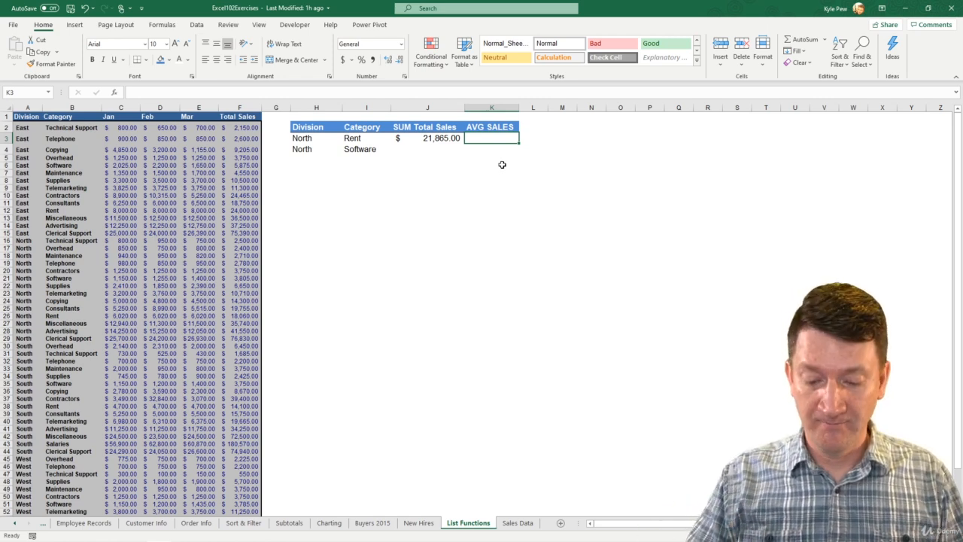
type("=average")
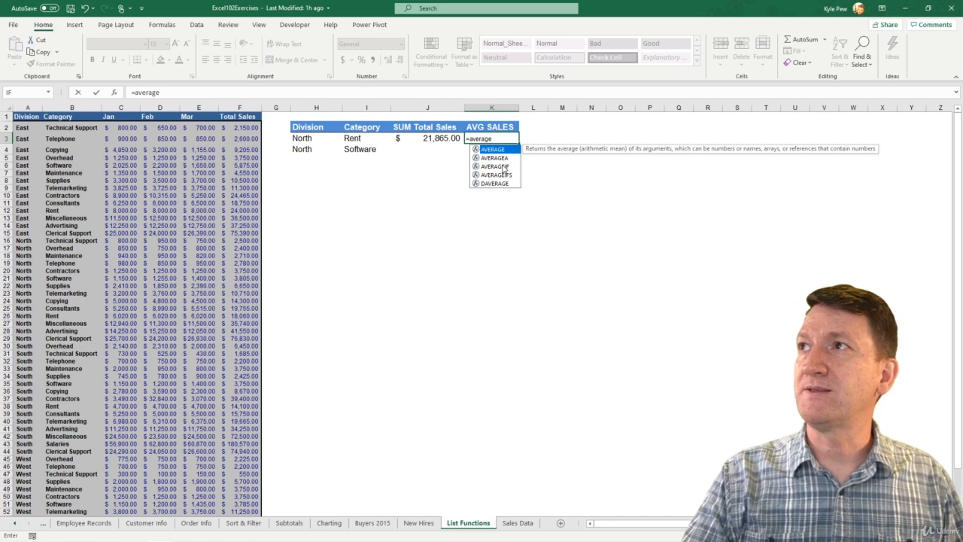
type("(")
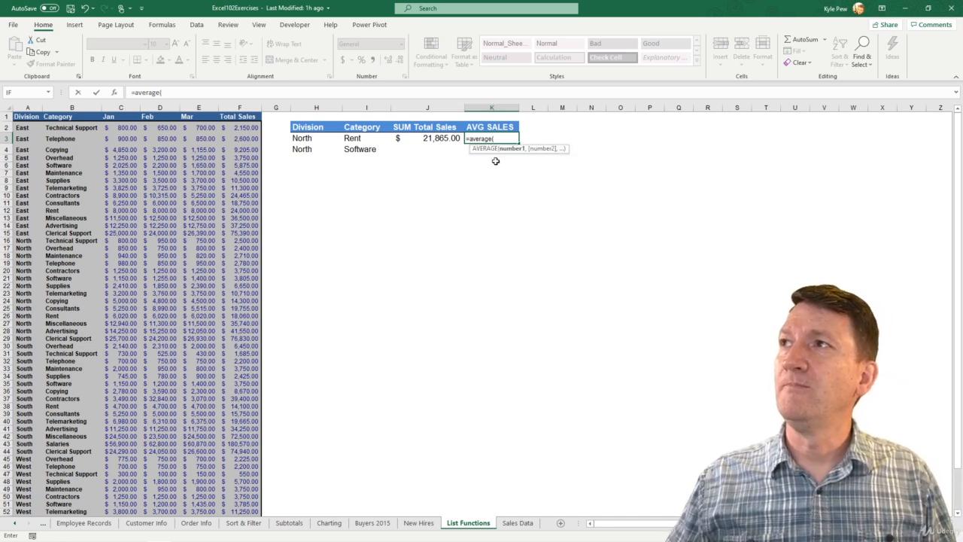
key("BackSpace")
key("BackSpace")
key("BackSpace")
key("BackSpace")
key("BackSpace")
key("BackSpace")
key("BackSpace")
key("BackSpace")
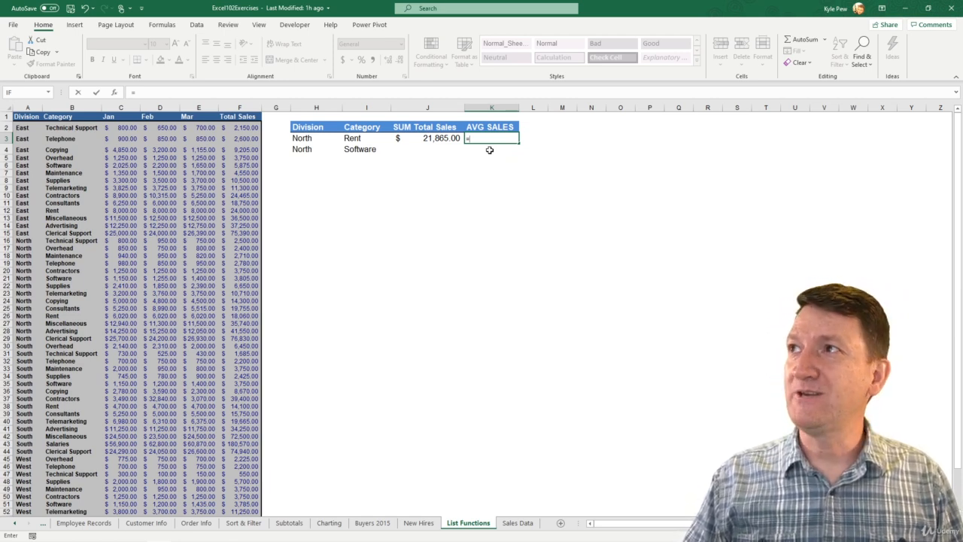
Use the DAVERAGE function in the K3 formula, with the whole sales list A1:F59 as the database.
type("daver")
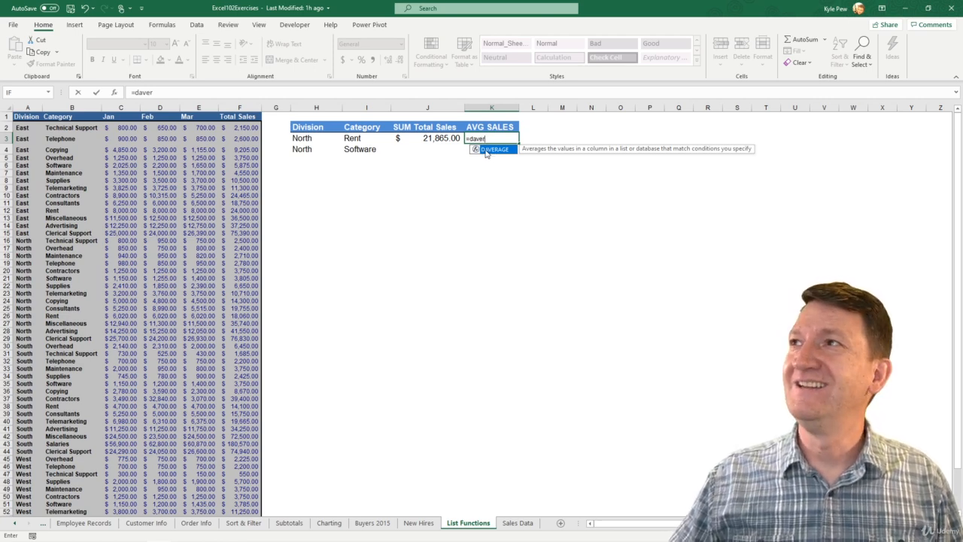
double_click(485, 150)
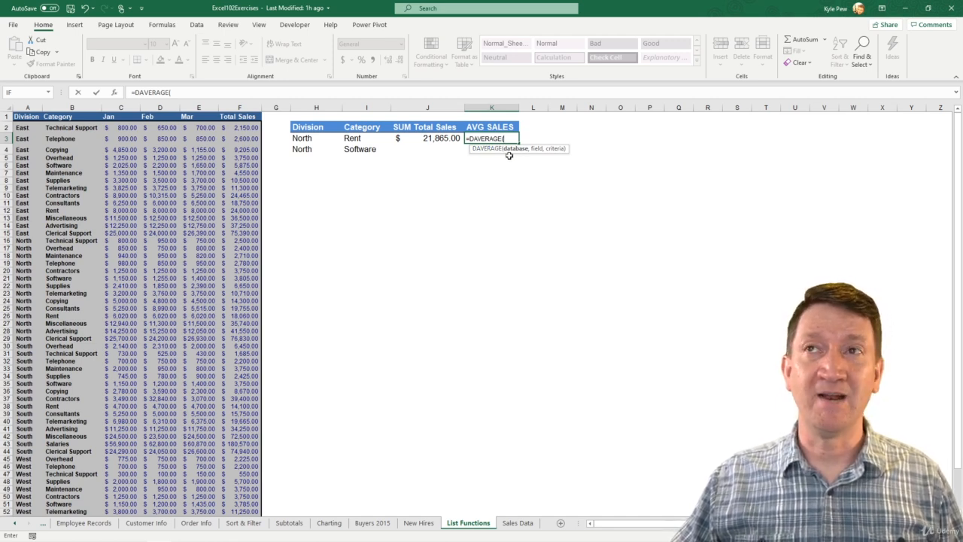
left_click(26, 117)
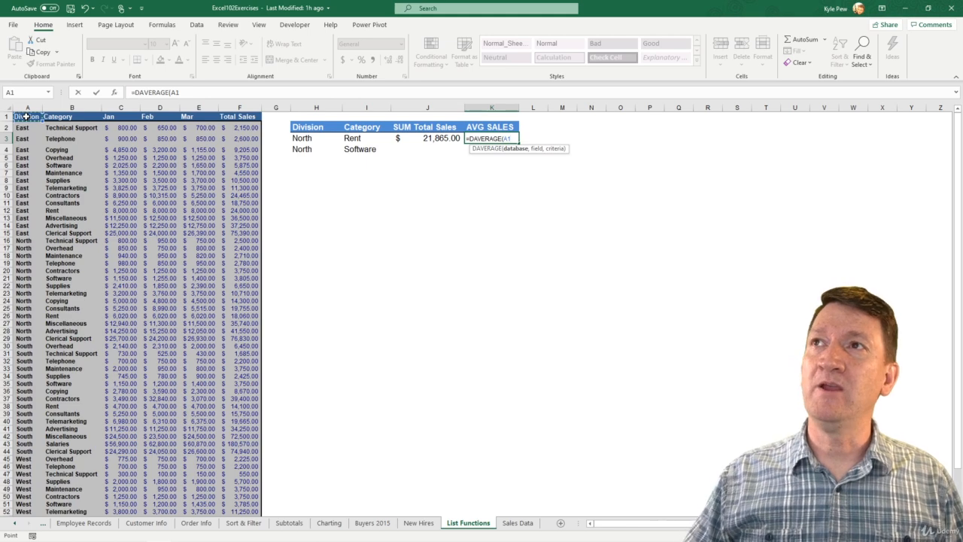
key("ctrl+shift+Down")
key("ctrl+shift+Down")
key("ctrl+shift+Up")
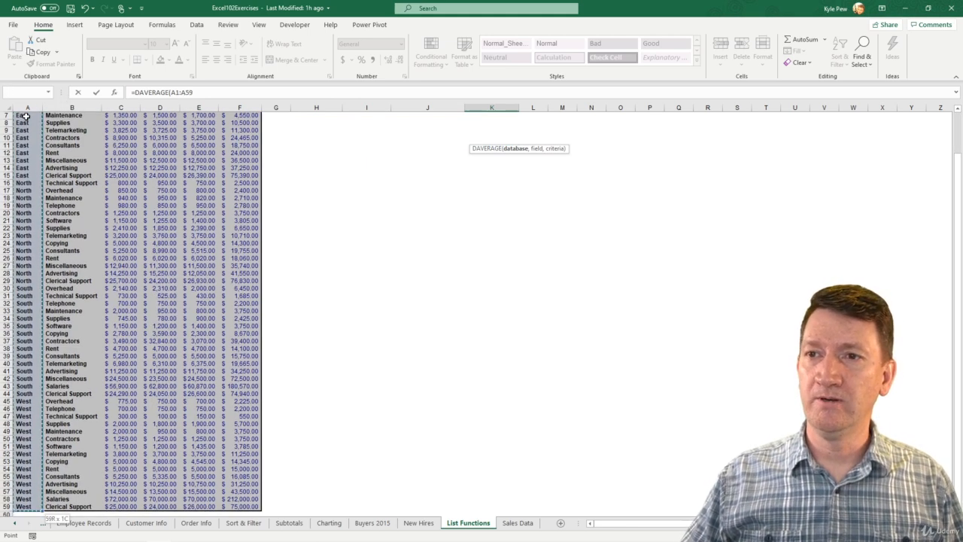
key("ctrl+shift+Right")
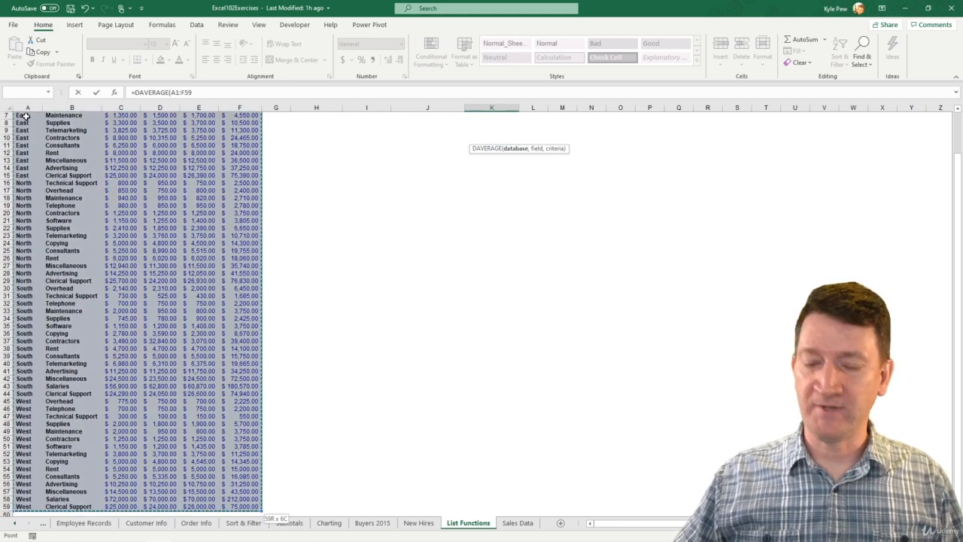
type(",")
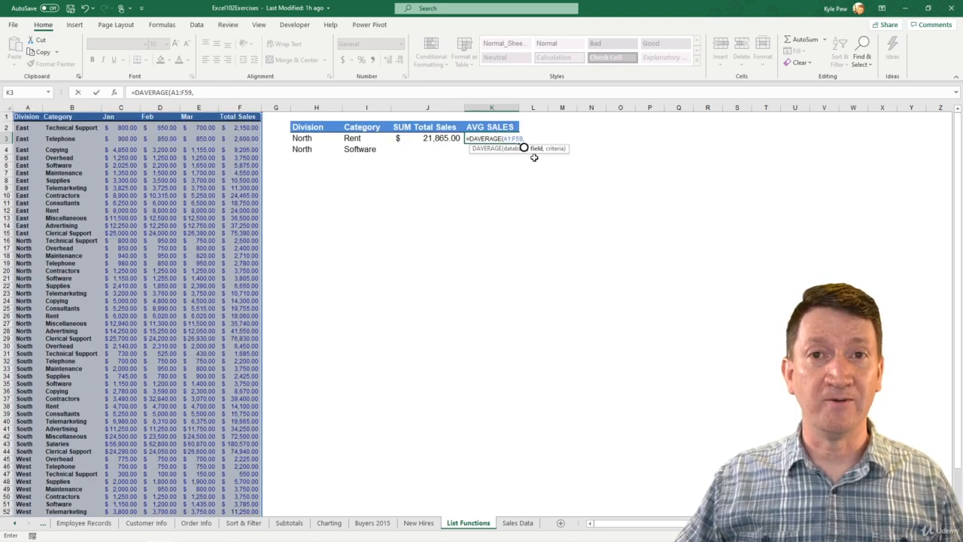
Complete the DAVERAGE formula with the Total Sales header F1 as field and I2:I3 as criteria.
left_click(239, 117)
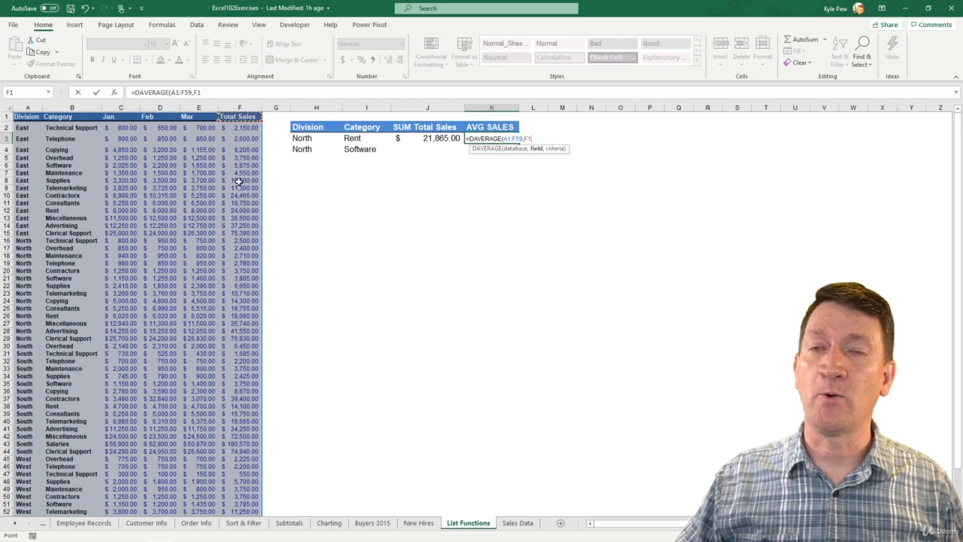
type(",")
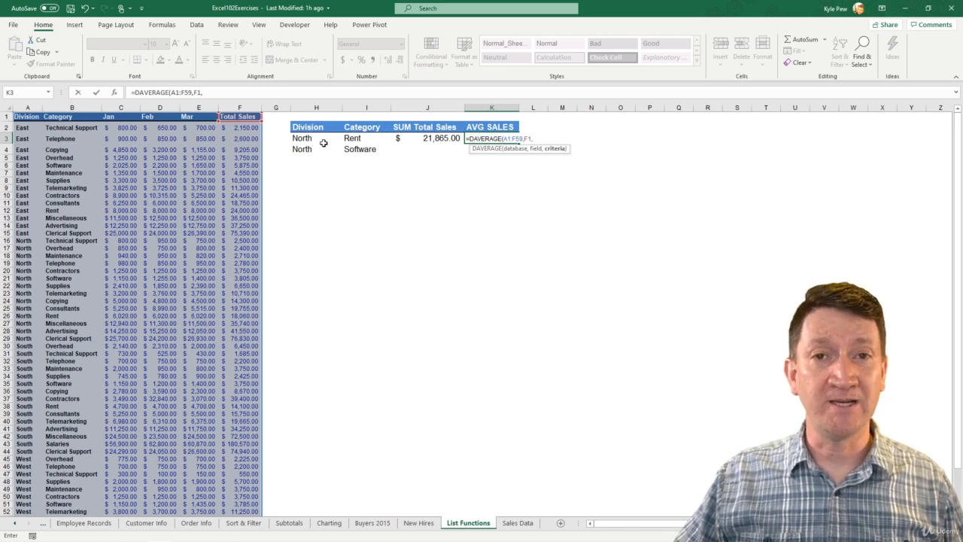
left_click(362, 127)
left_click_drag(362, 127, 361, 137)
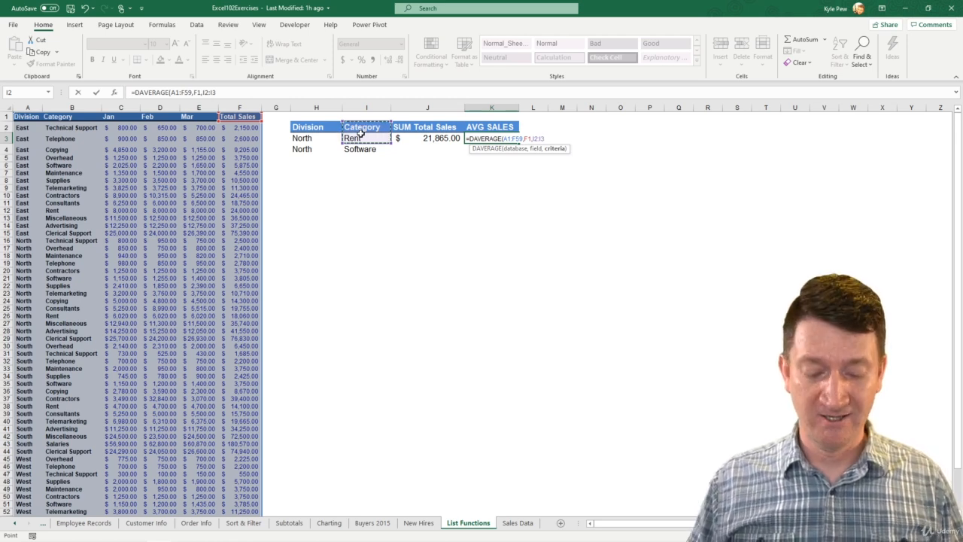
type(")")
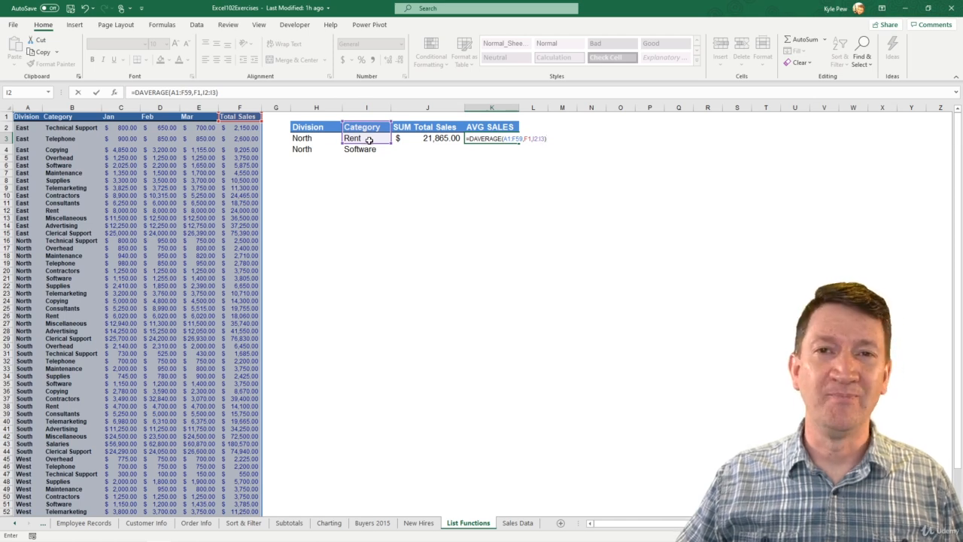
key("Return")
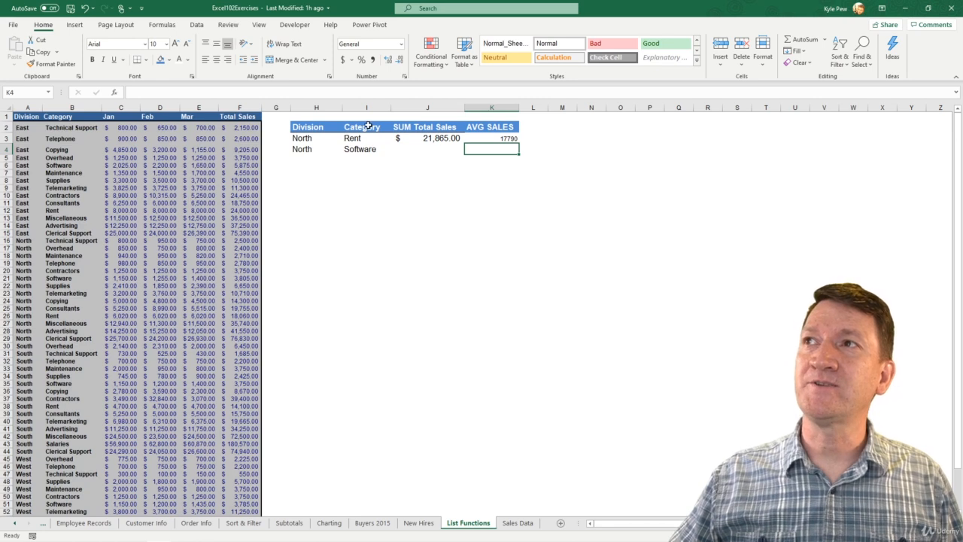
Format the DAVERAGE result in K3 with the Accounting number format and enlarge its font to size 14.
left_click(504, 138)
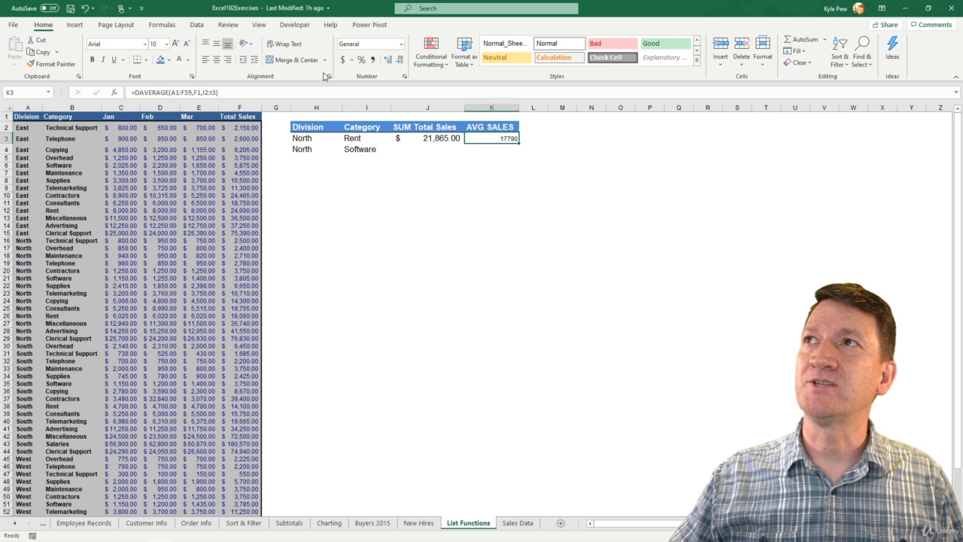
left_click(343, 60)
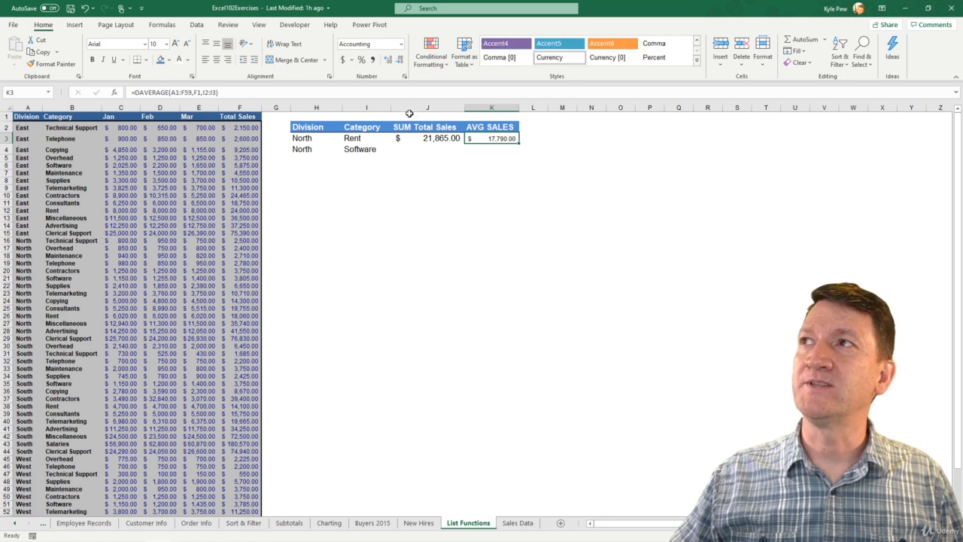
left_click(481, 153)
left_click(483, 139)
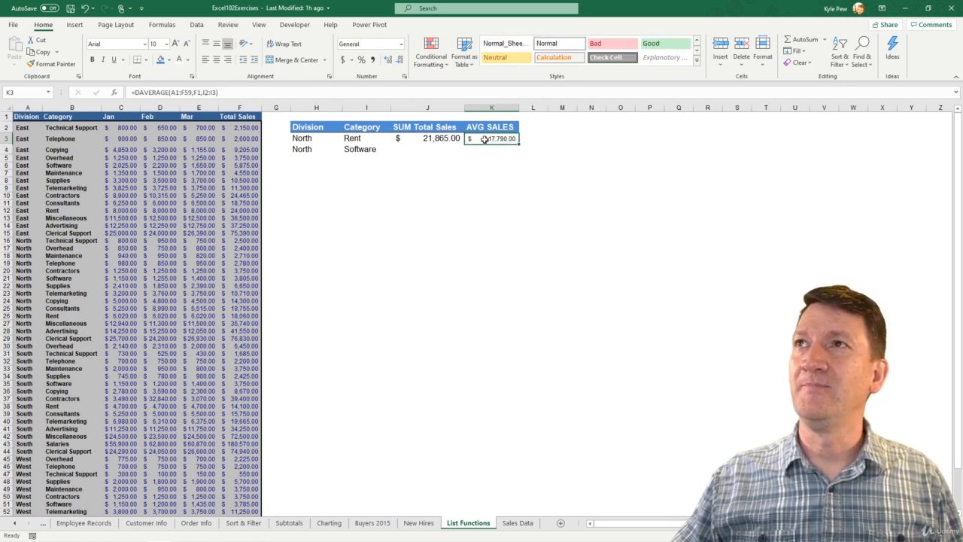
left_click(175, 44)
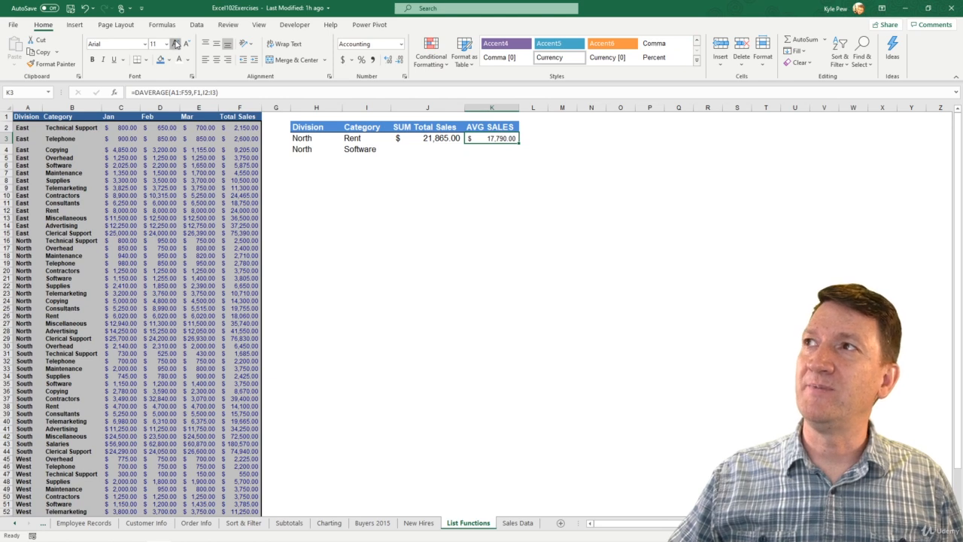
left_click(506, 149)
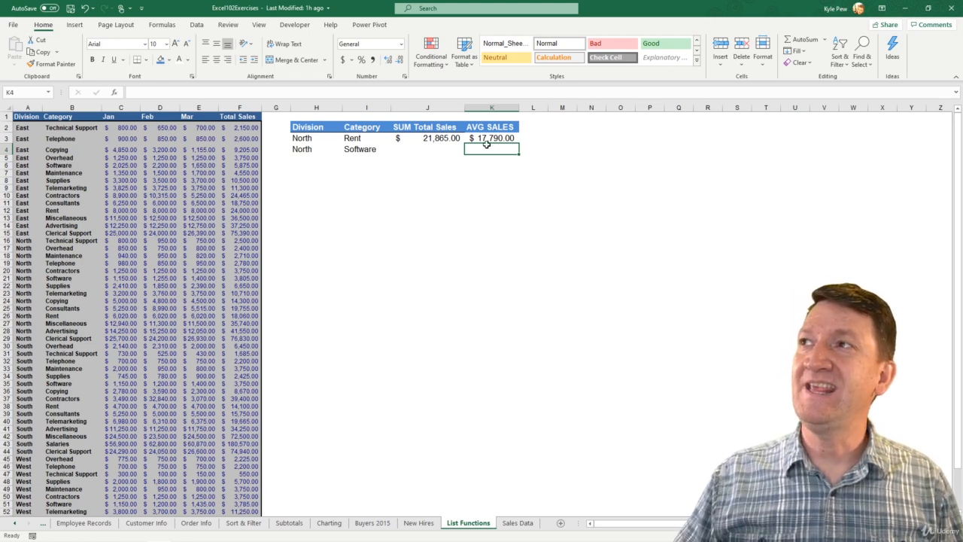
left_click(485, 140)
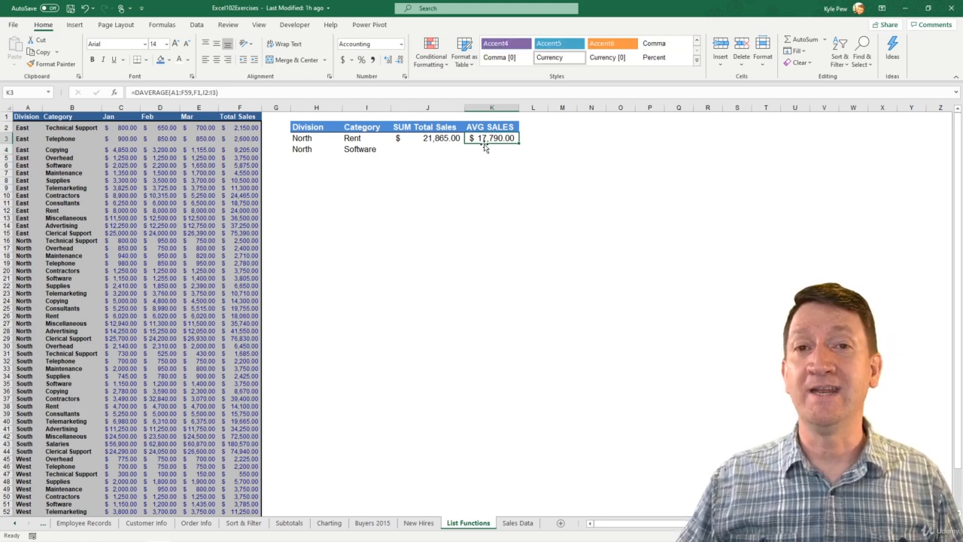